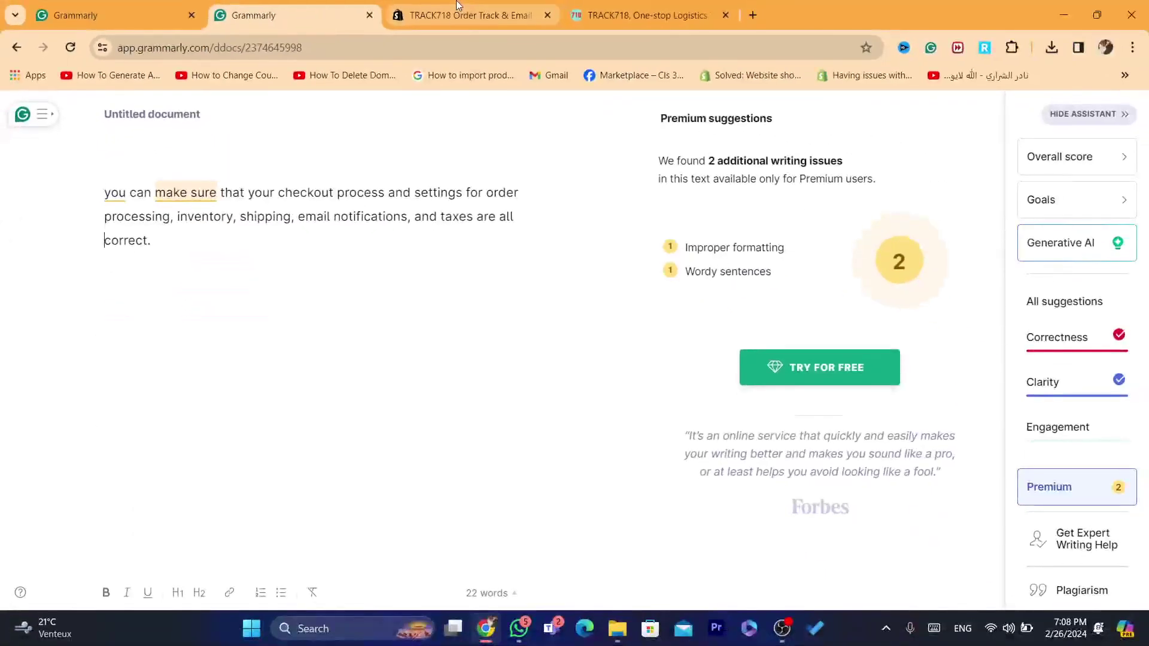
Step: Move from the checkout note through the TRACK718 Order Track tab to its E-Mail settings page
click(458, 8)
click(651, 8)
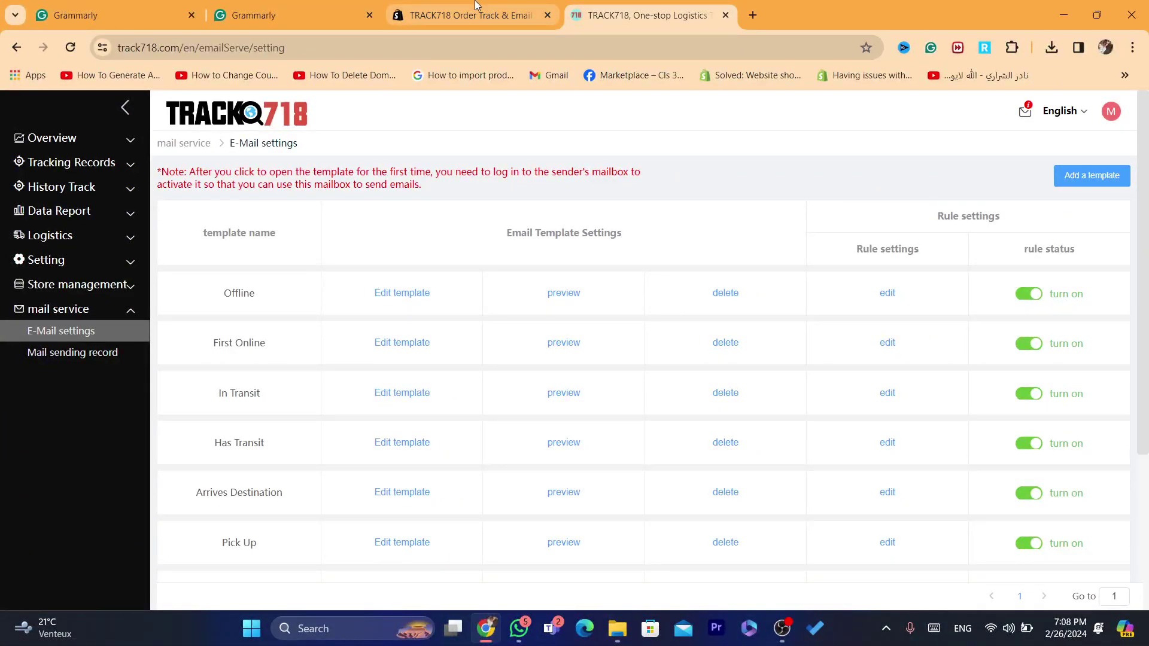
Step: Load shopify.com in the address bar and log in to reach the Test store admin
click(655, 42)
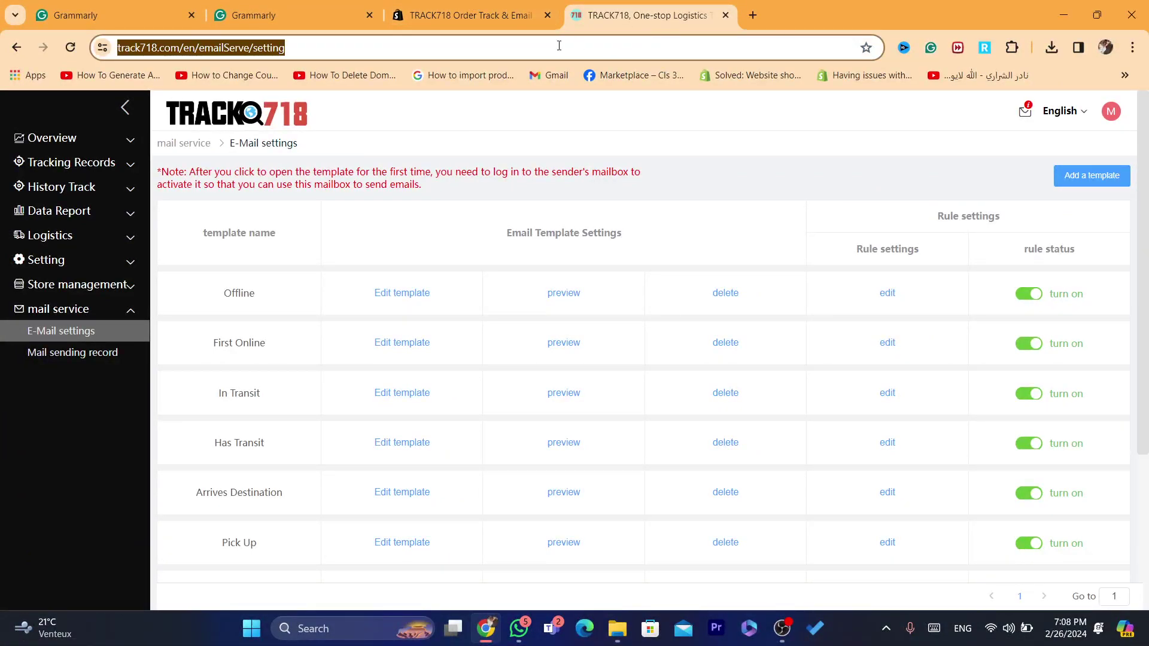
click(559, 45)
key(ctrl+a)
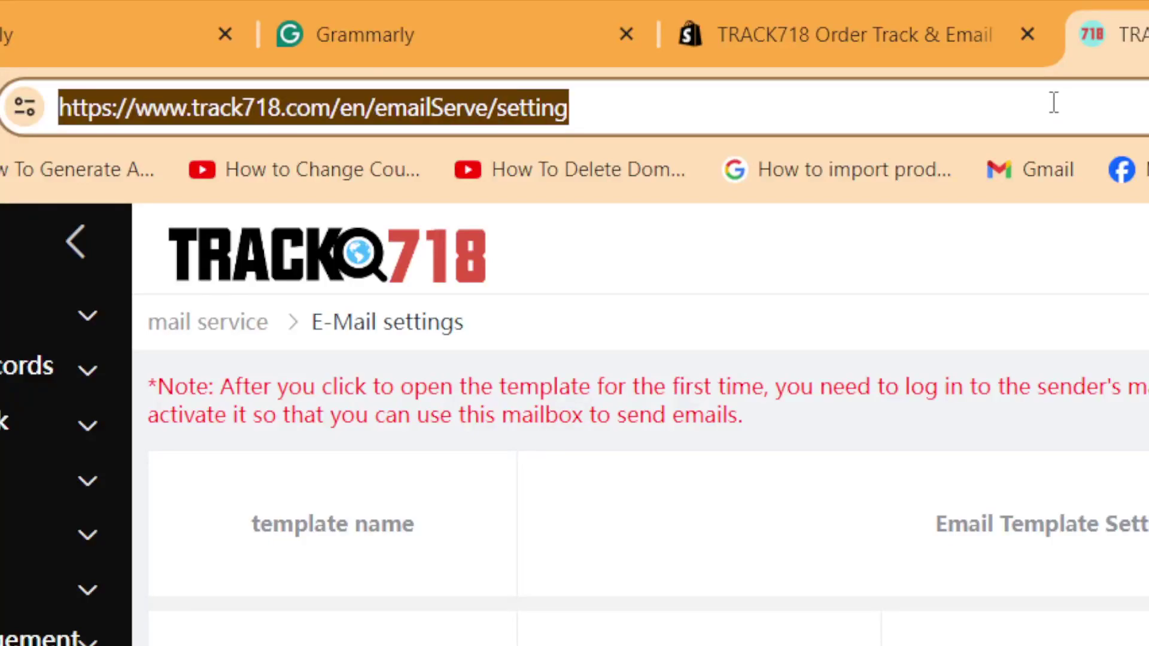
text(sh)
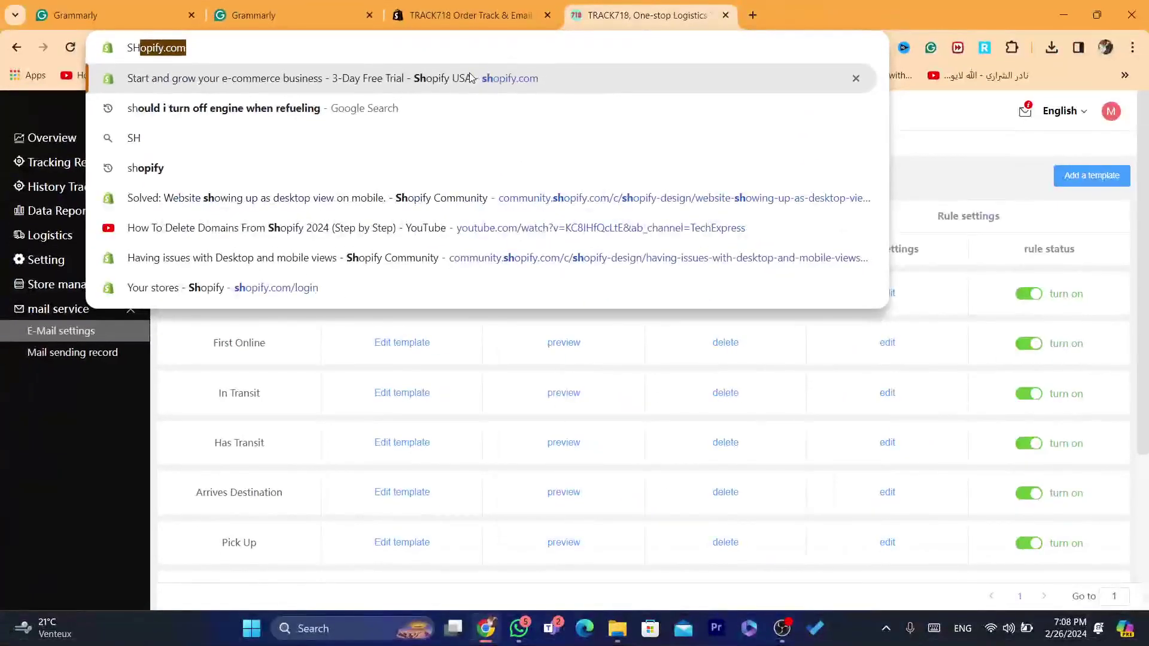
key(Return)
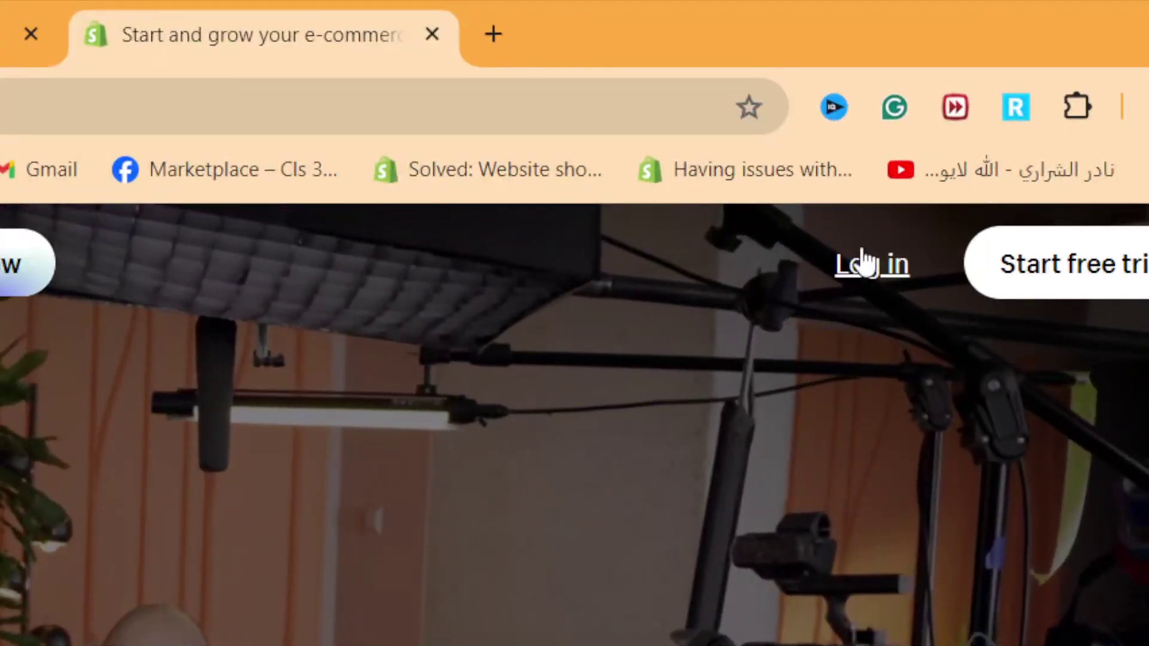
click(918, 117)
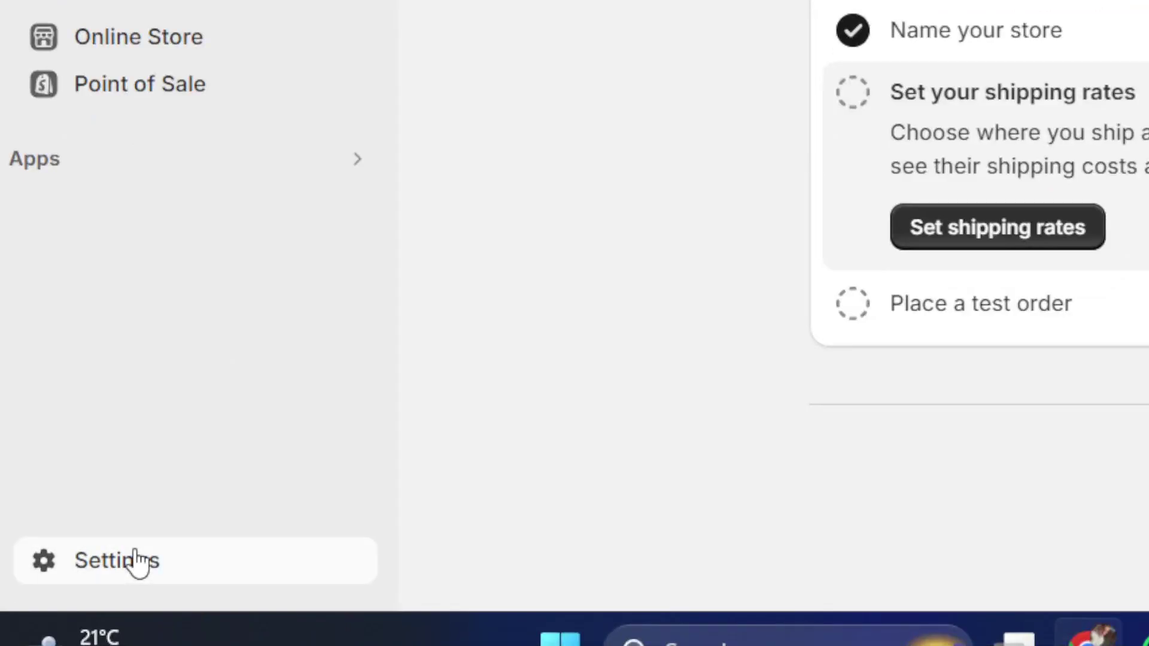
Step: In Settings > Payments, filter third-party providers for 'test' and open (for testing) Bogus Gateway
click(64, 588)
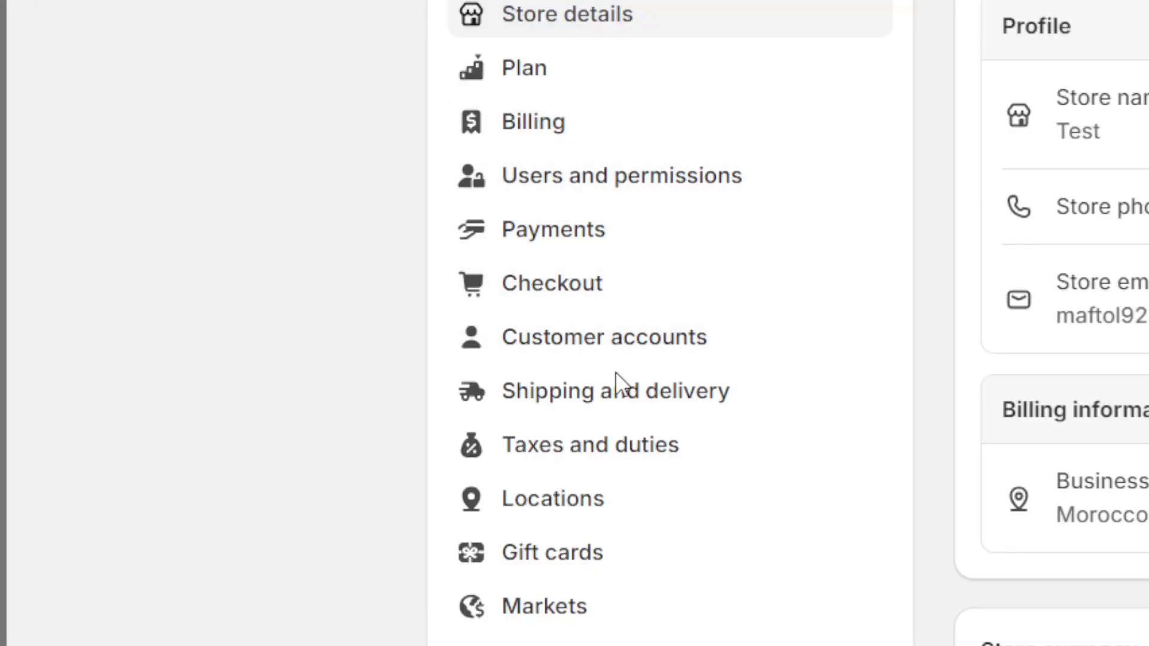
click(584, 239)
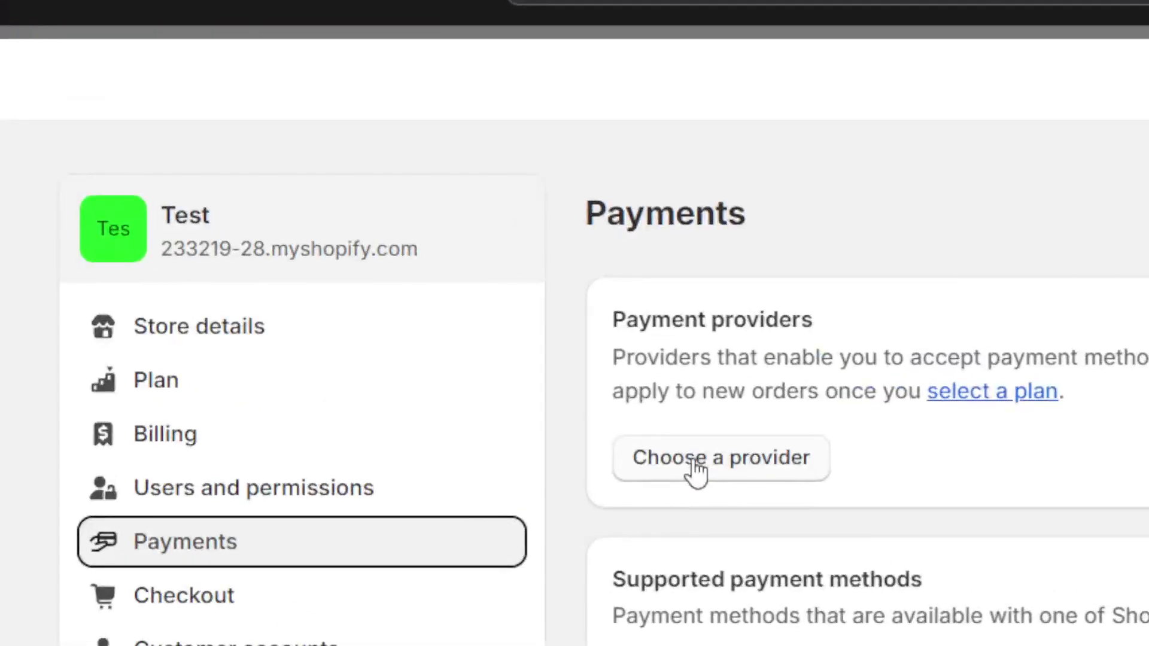
click(696, 470)
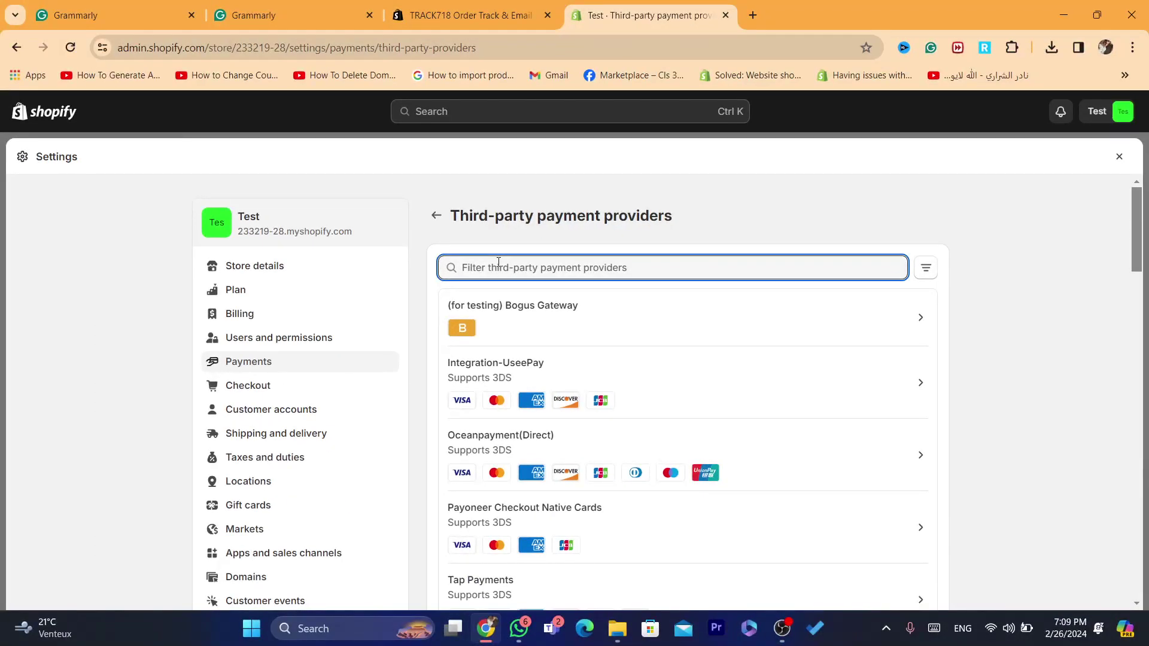
text(test)
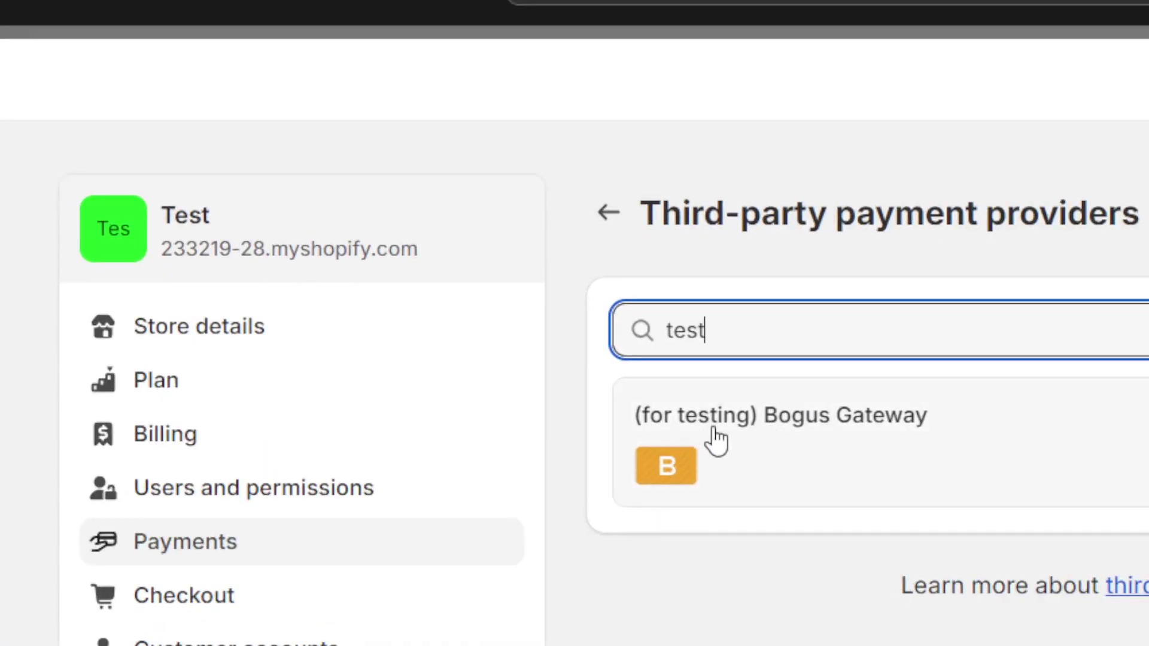
click(756, 430)
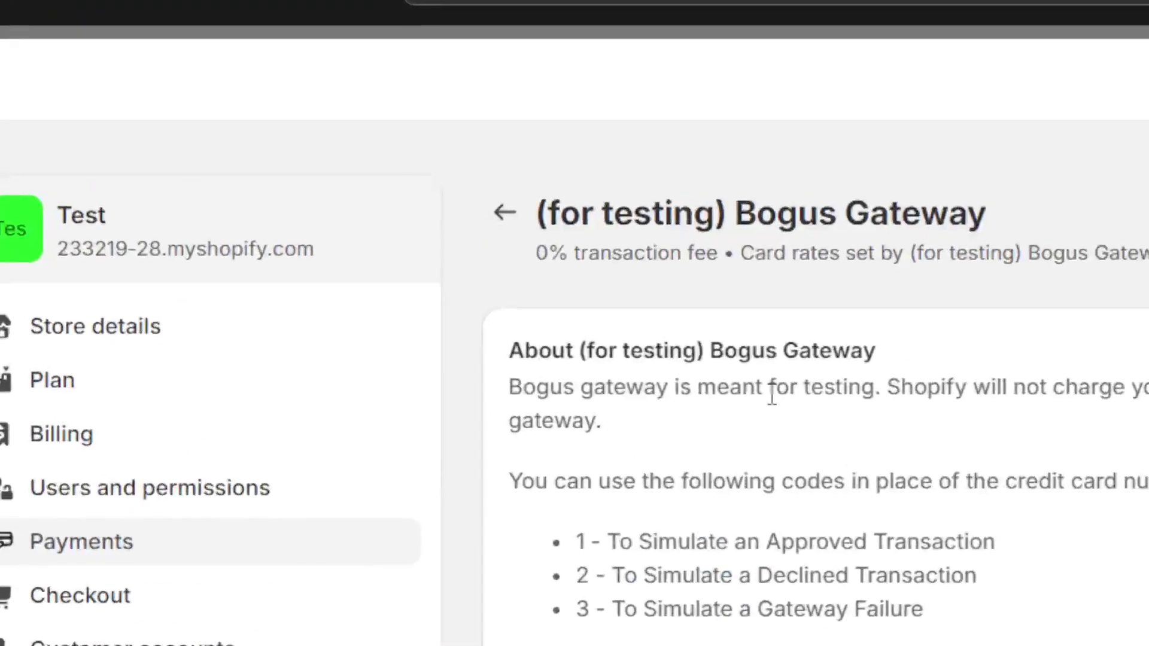
drag(555, 295, 627, 305)
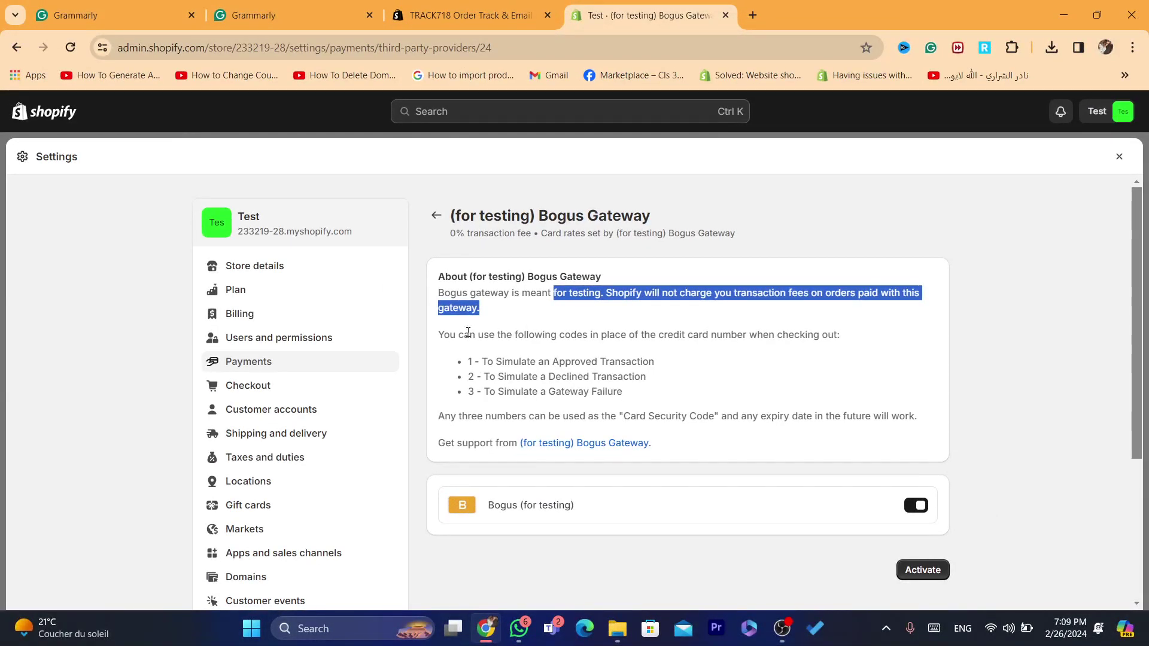
drag(464, 334, 627, 334)
click(664, 340)
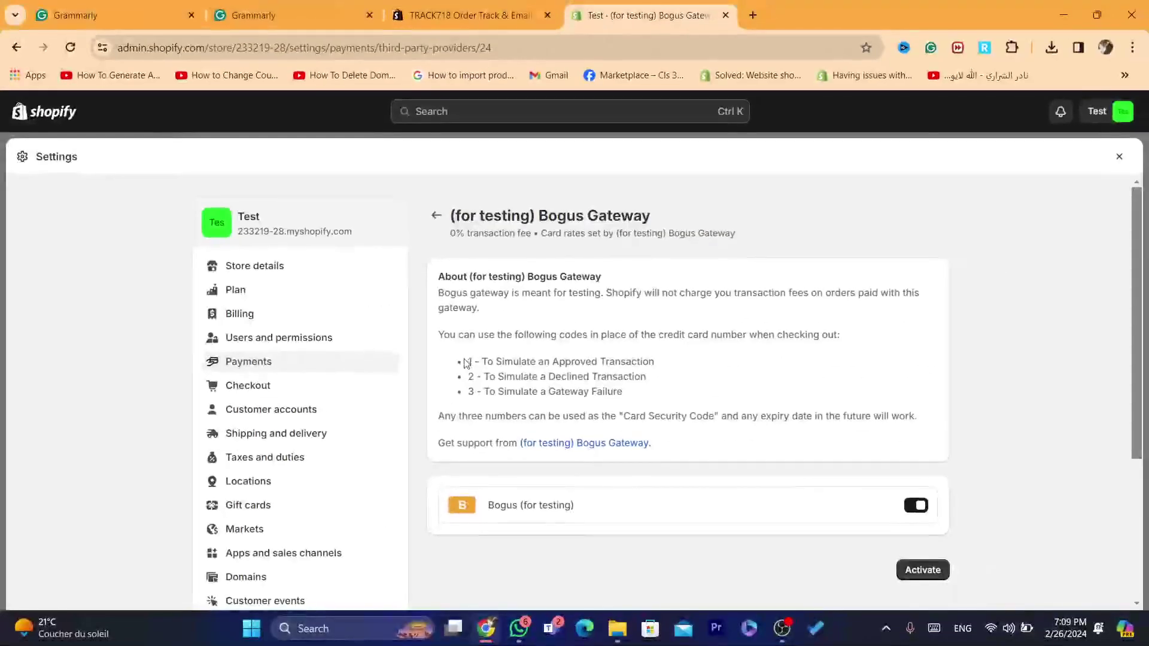
mouse_move(466, 361)
mouse_down()
mouse_move(494, 361)
mouse_move(483, 363)
mouse_up()
click(470, 362)
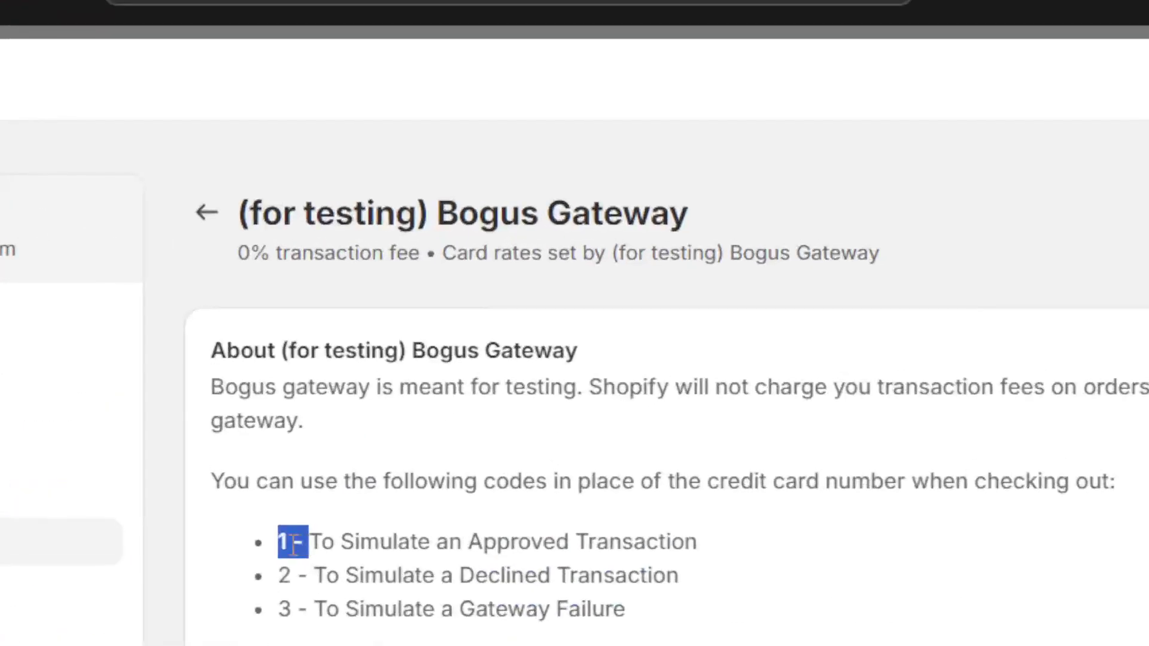
click(476, 363)
drag(293, 544, 279, 543)
click(522, 473)
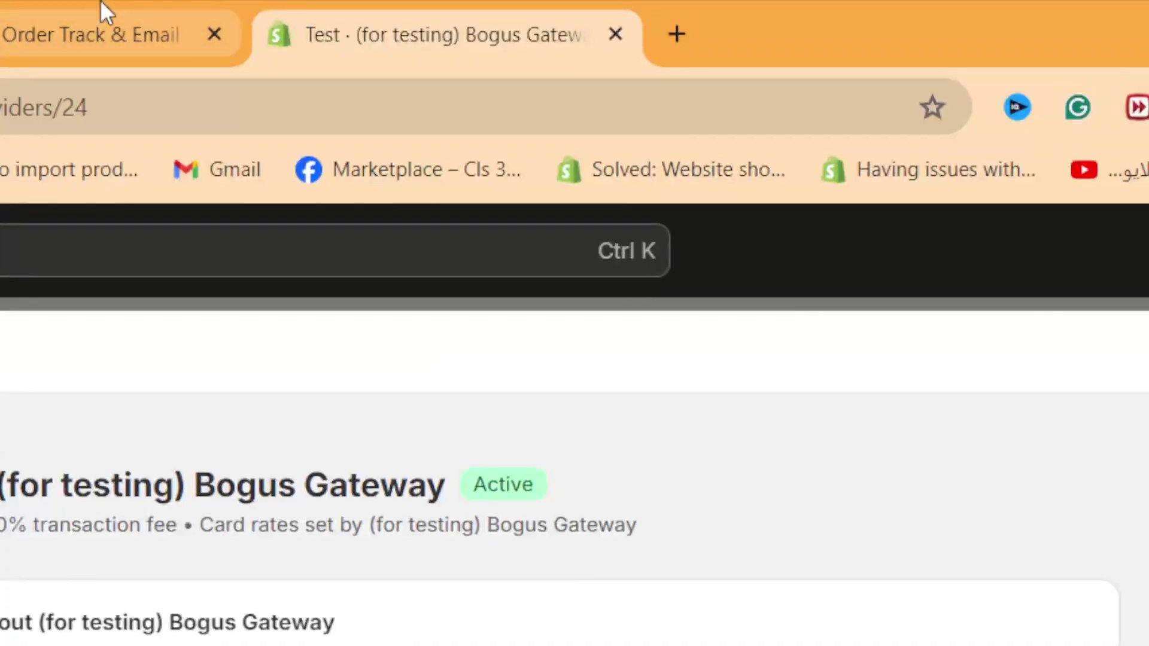
Step: In the TRACK718 tab, load the Shopify home page and reload it
click(100, 1)
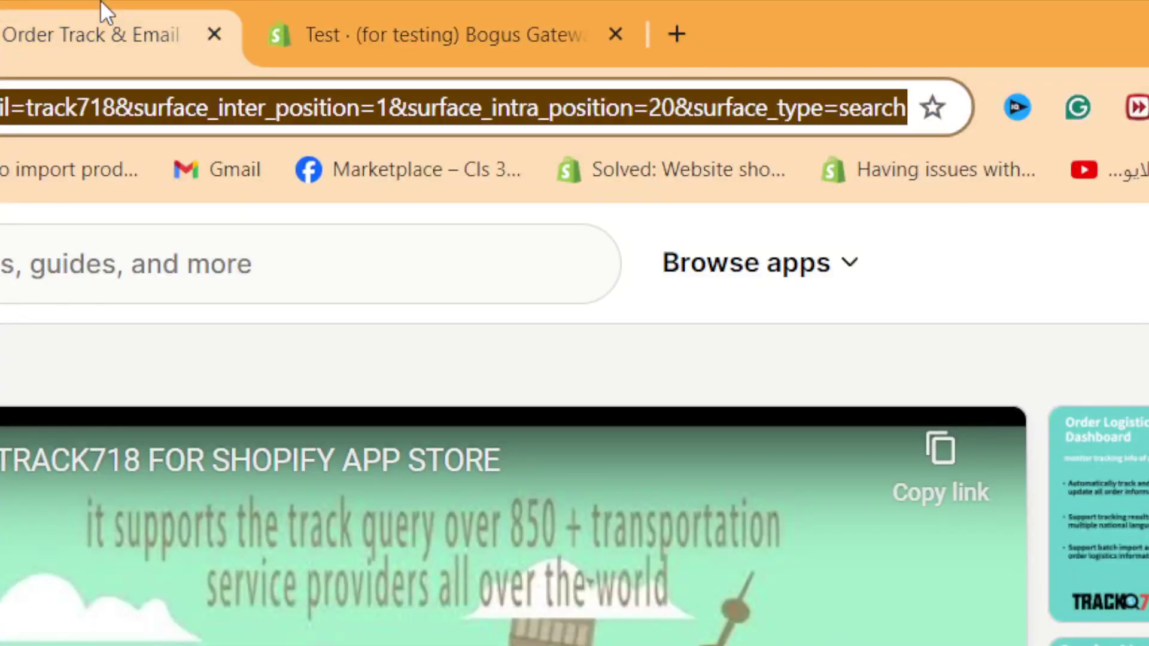
key(ctrl+l)
text(sh)
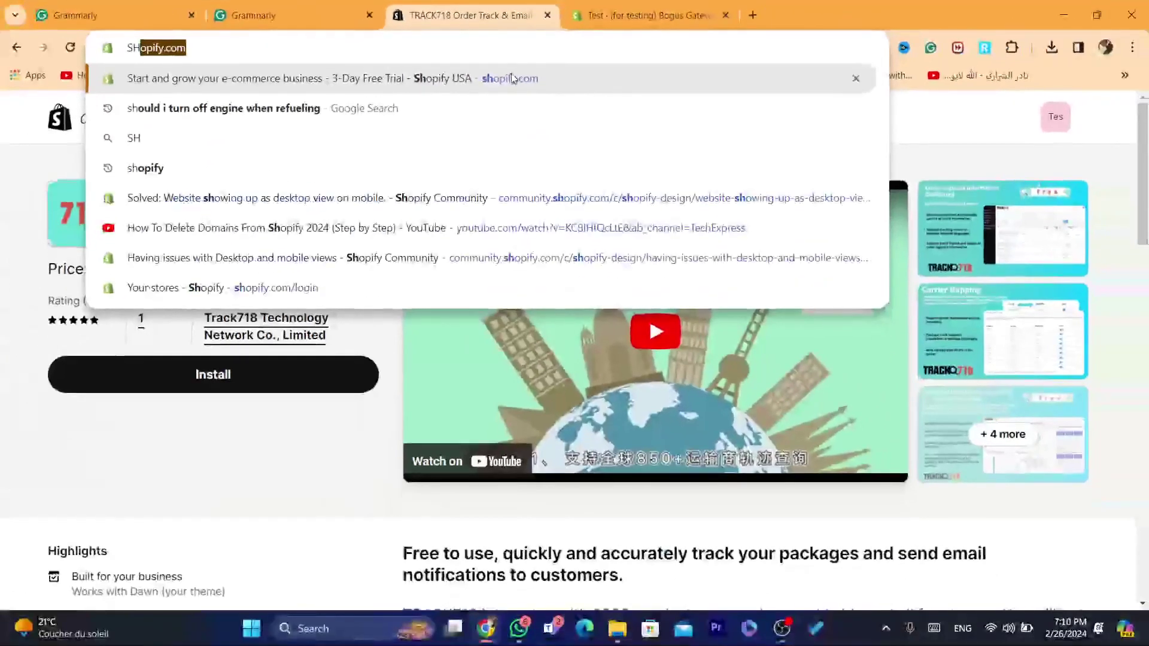
click(572, 176)
click(445, 51)
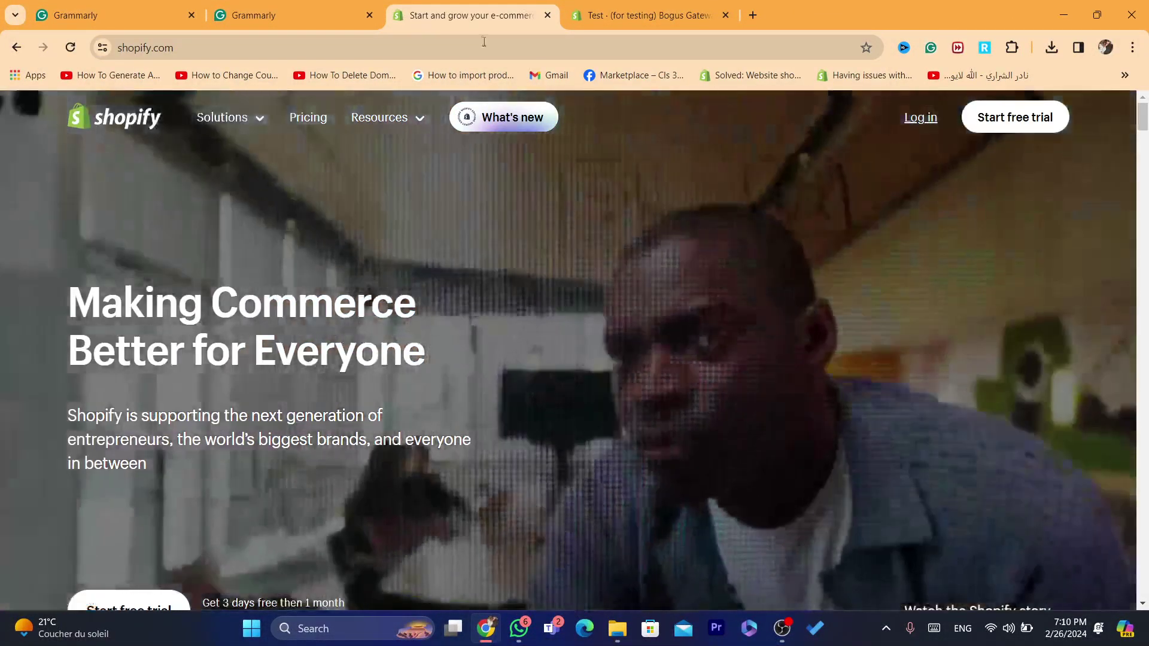
key(F5)
Step: Log in to Shopify and pick the Test store from the store list
double_click(484, 42)
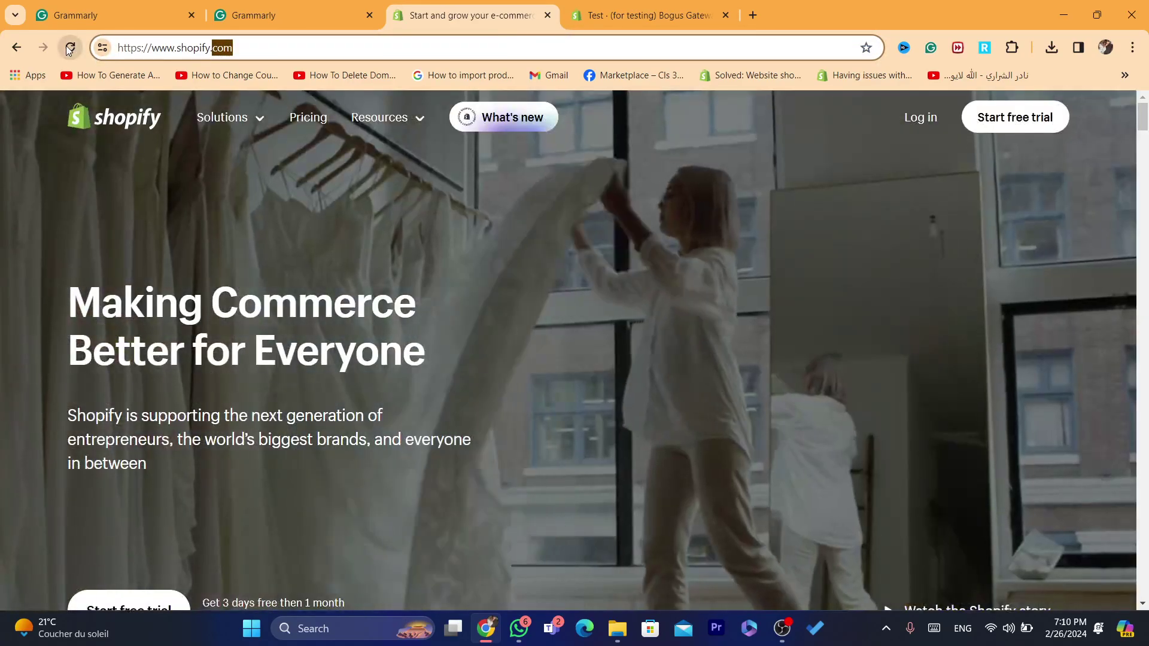
click(925, 139)
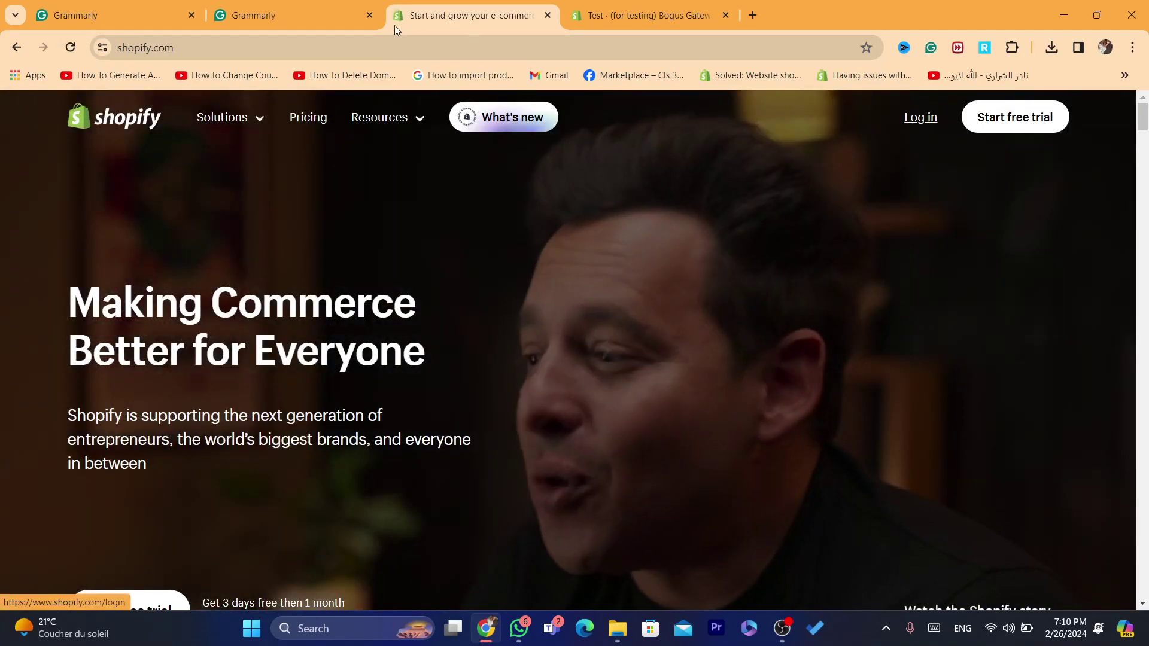
click(930, 129)
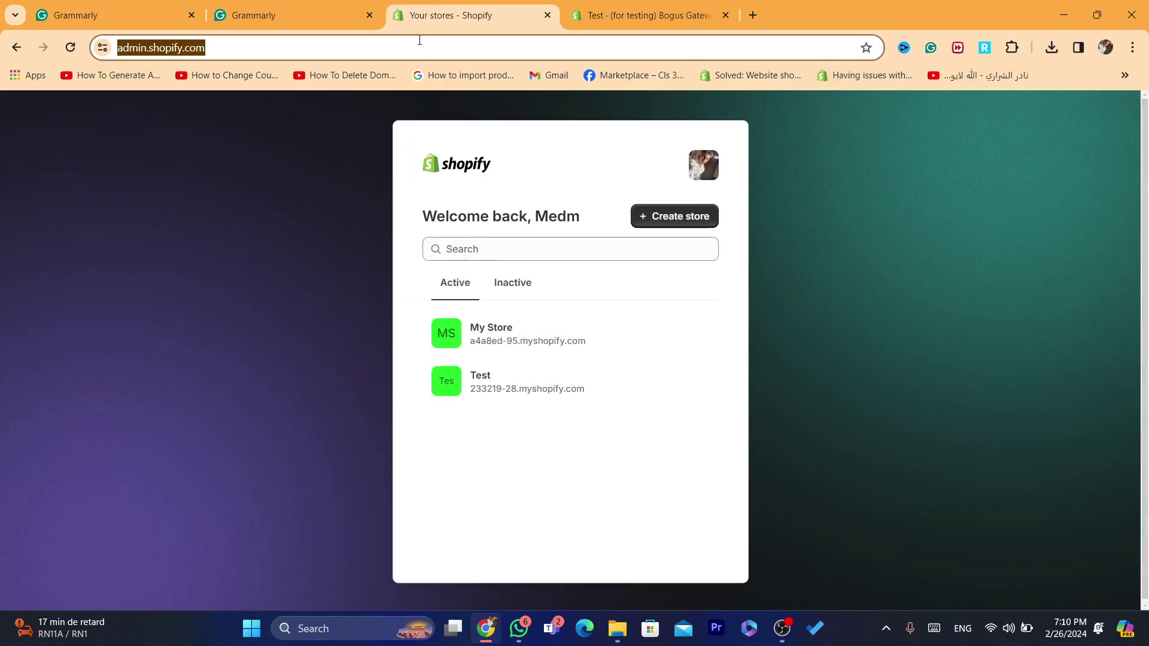
click(496, 396)
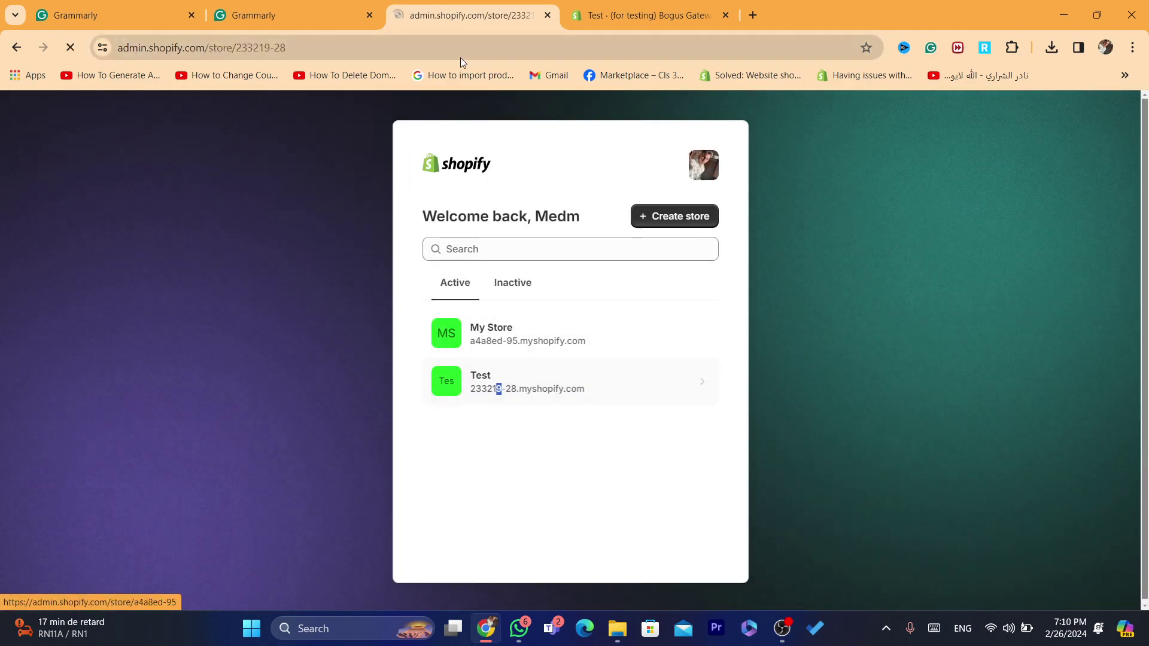
Step: Open the Test store's product list and preview the fire blanket in the online store
click(454, 47)
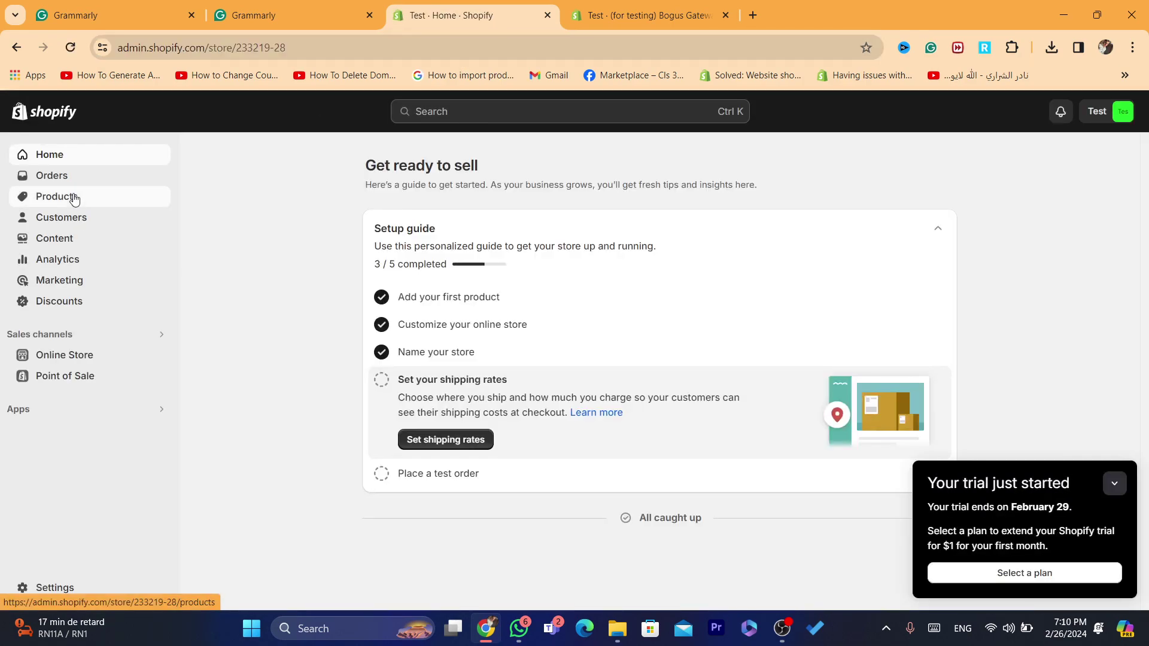
click(71, 195)
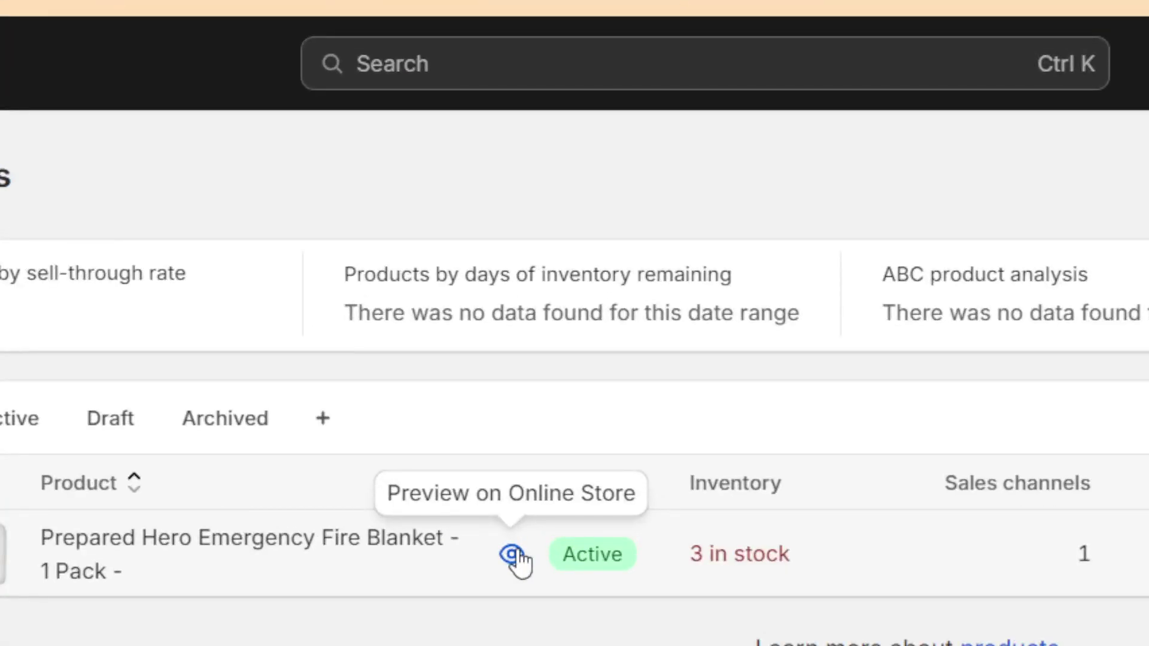
click(511, 555)
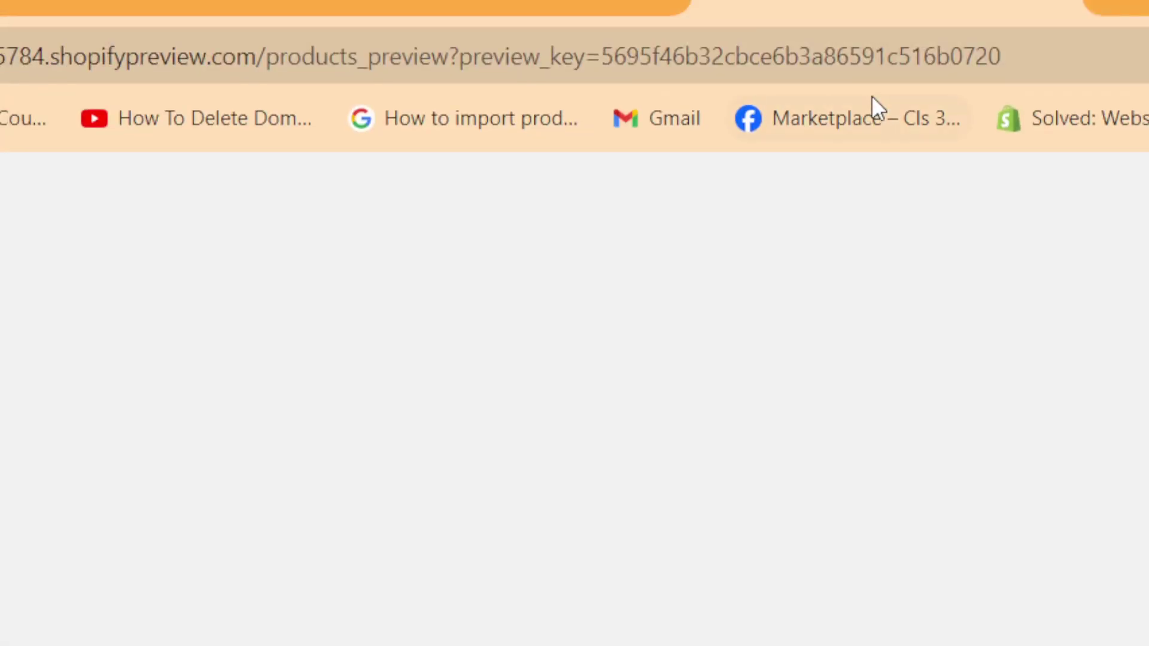
Step: Add the Prepared Hero fire blanket to the cart and view the cart
scroll(1147, 146, down, 8)
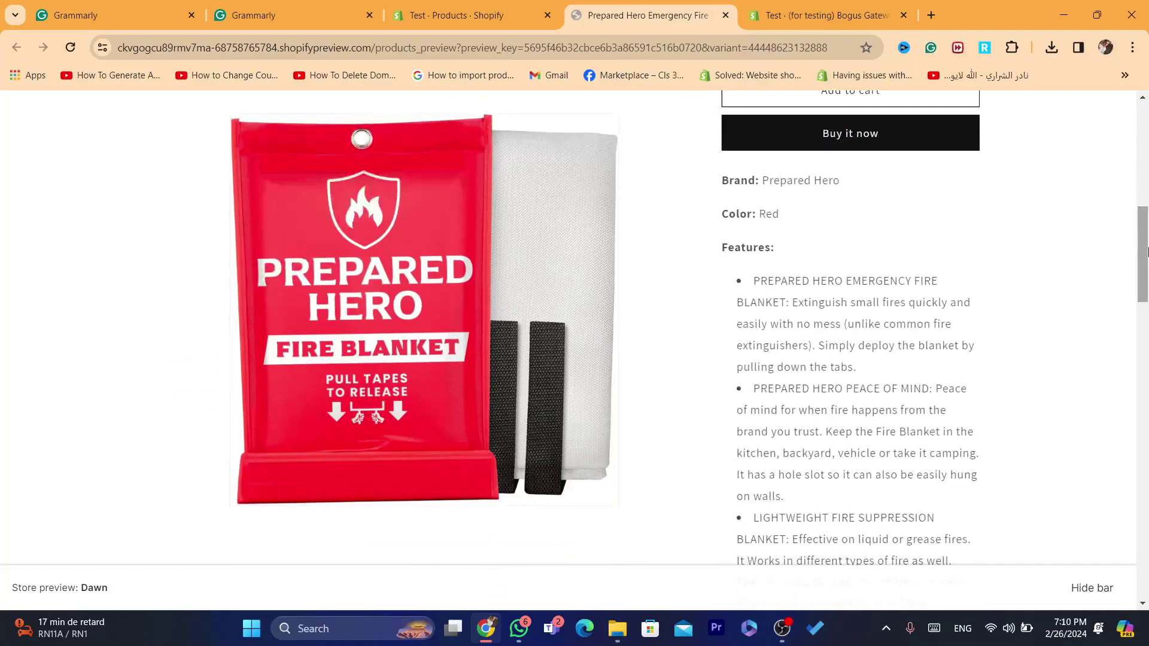
scroll(788, 246, up, 3)
mouse_move(788, 246)
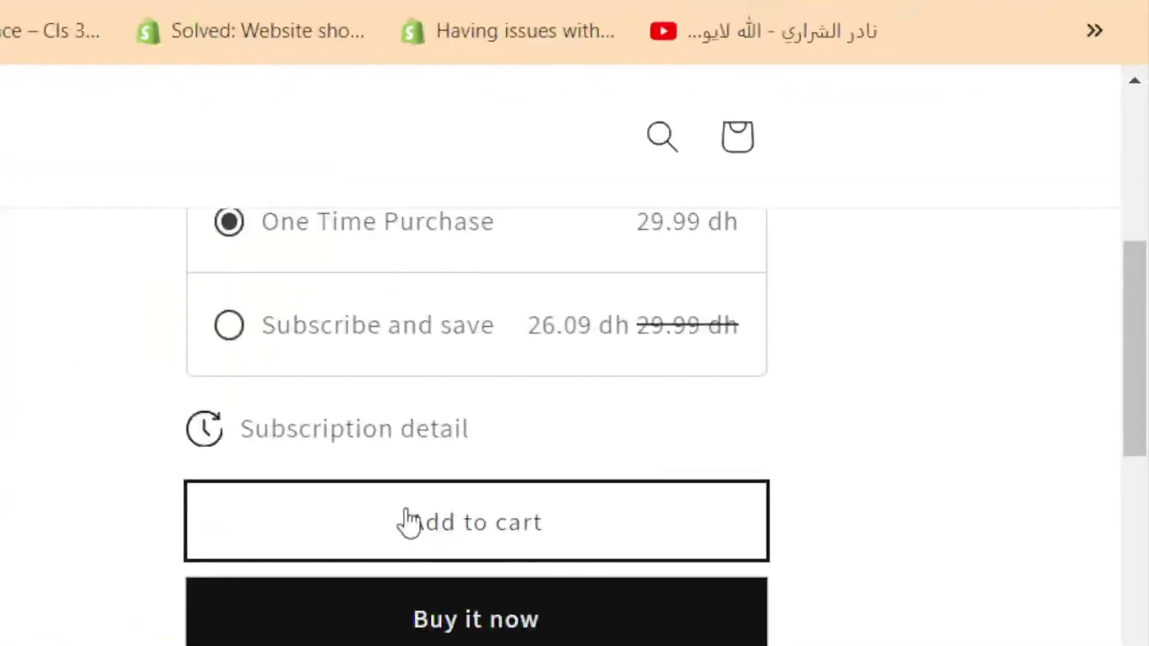
click(410, 522)
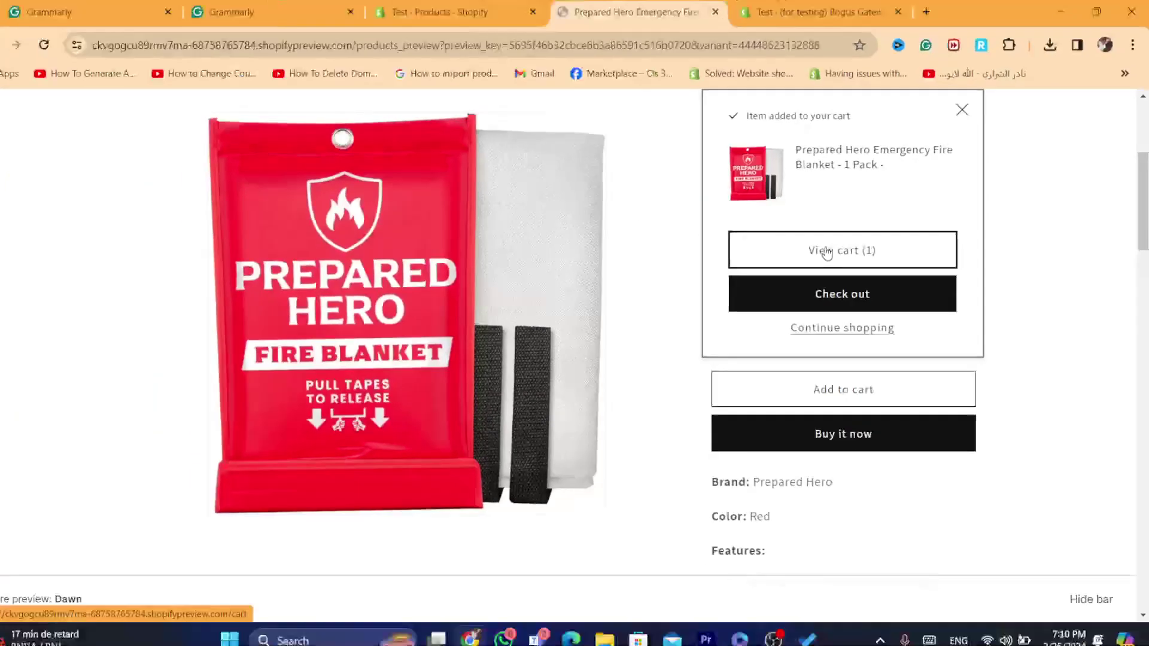
click(440, 377)
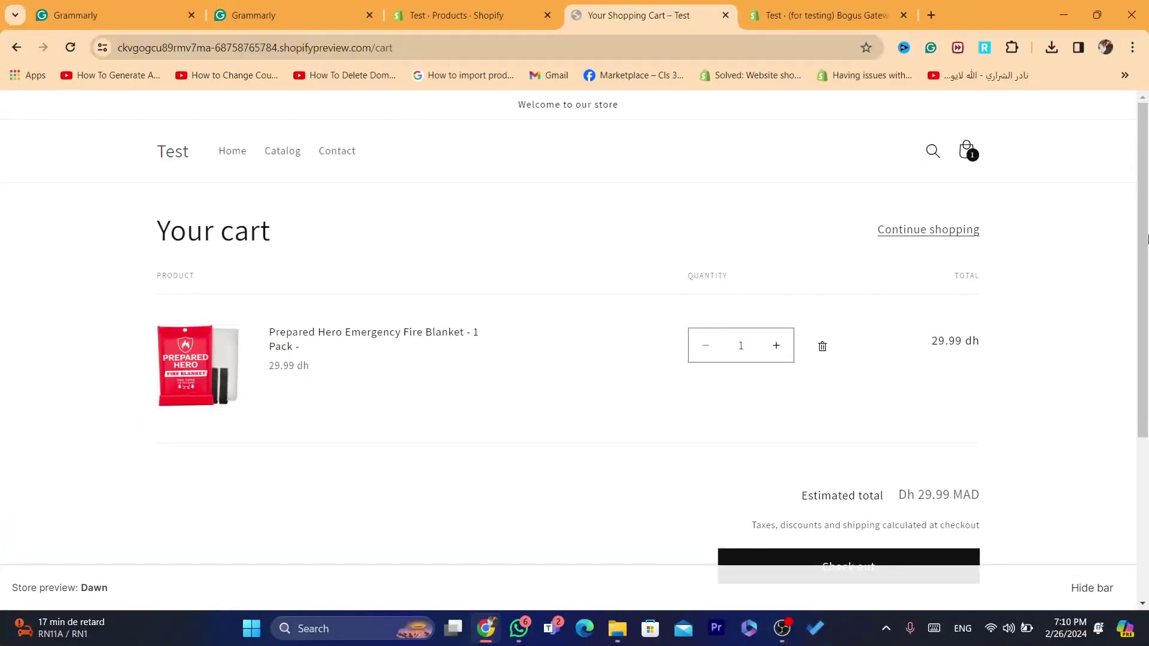
scroll(793, 563, down, 3)
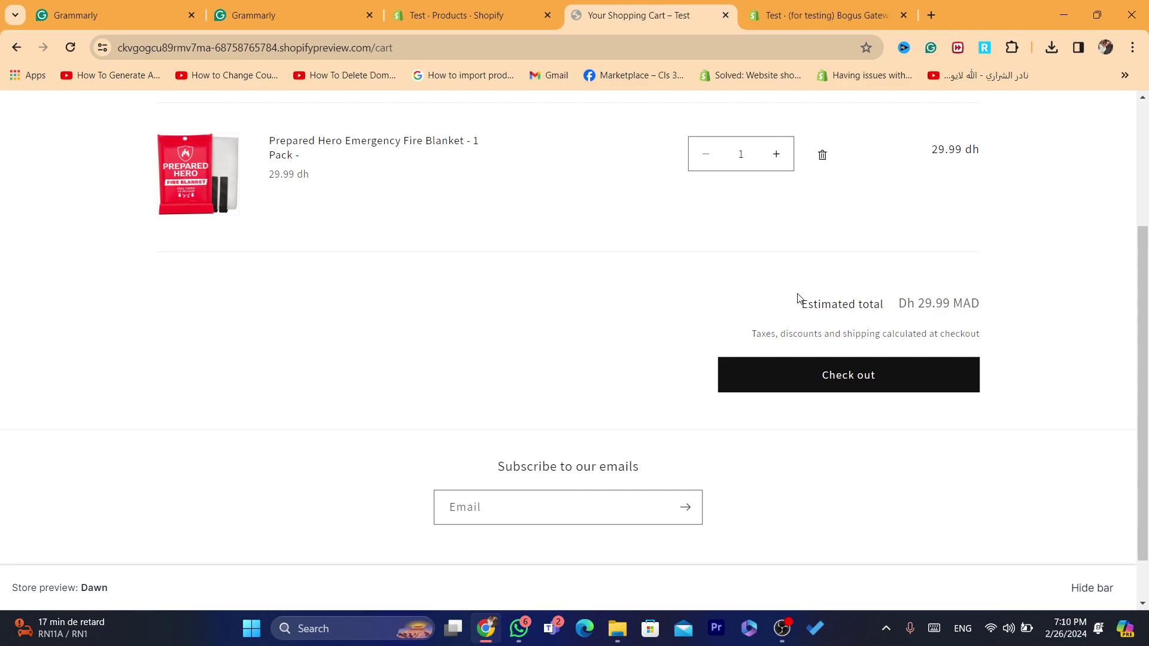
click(567, 45)
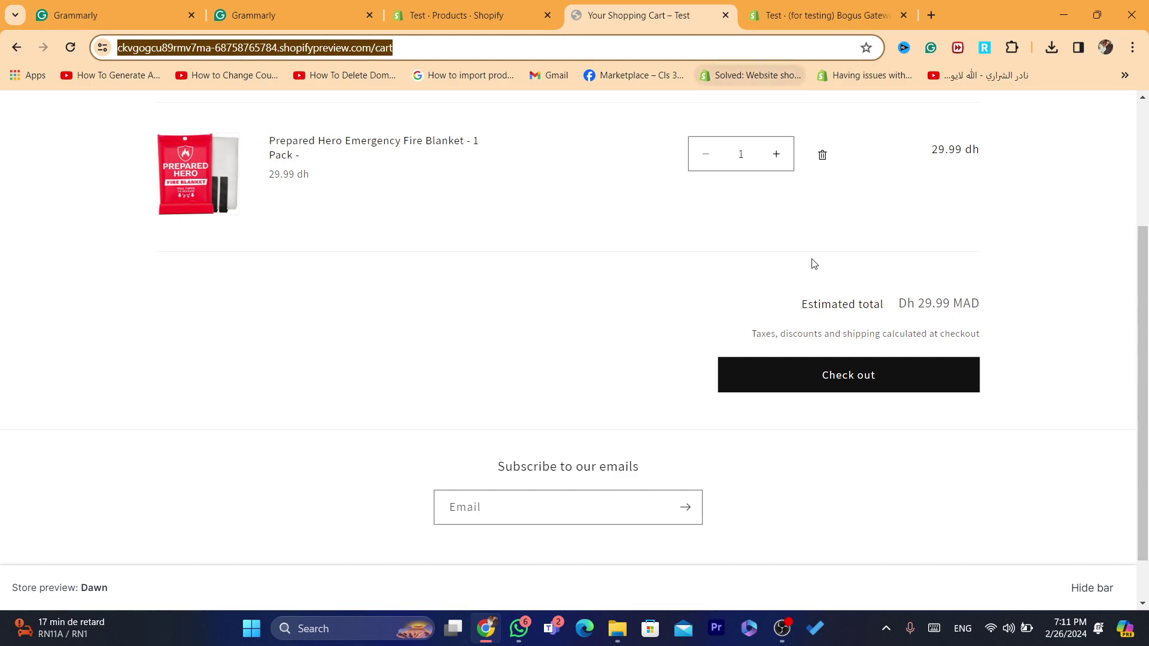
double_click(808, 332)
drag(801, 299, 994, 319)
click(992, 319)
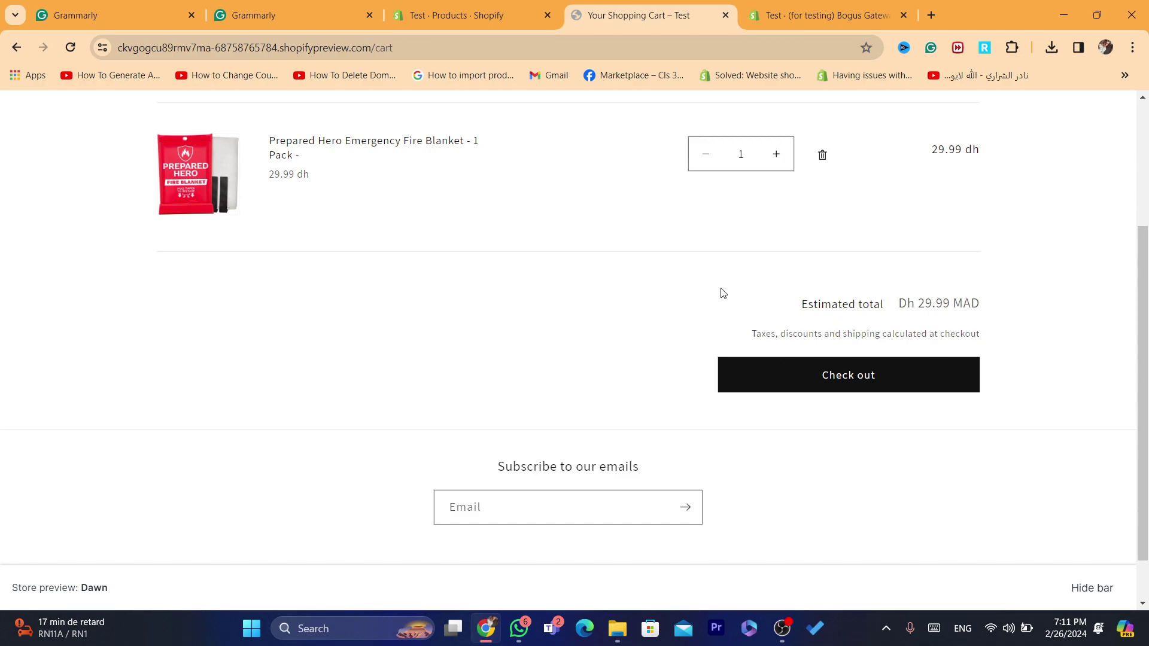
drag(798, 309, 859, 306)
click(976, 331)
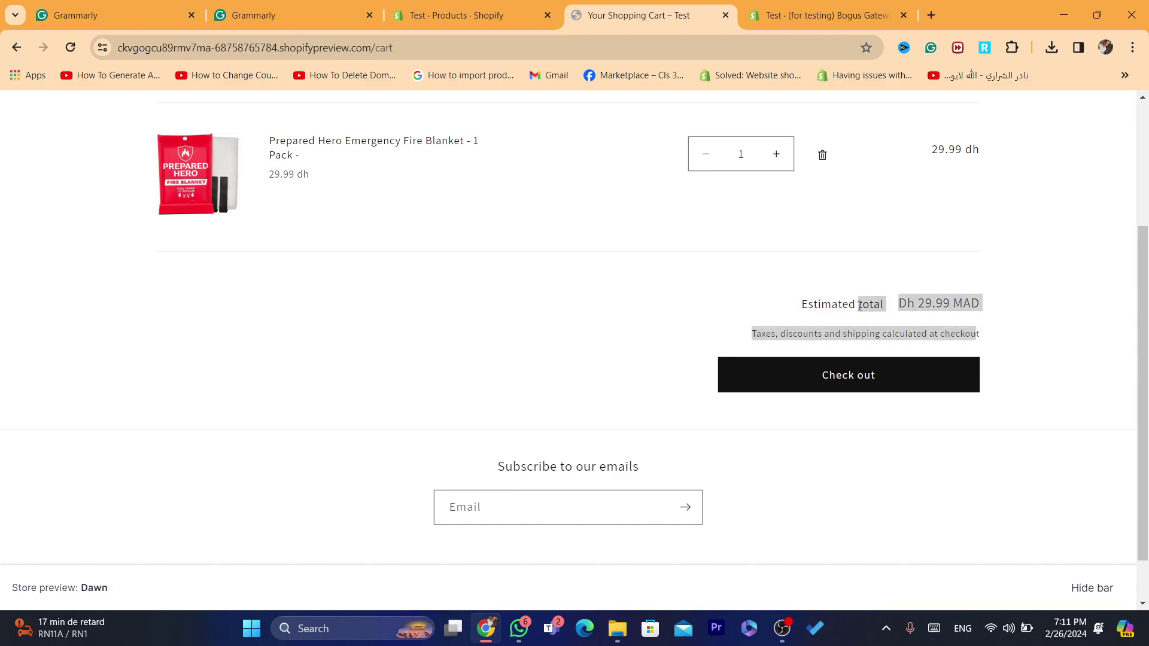
click(804, 303)
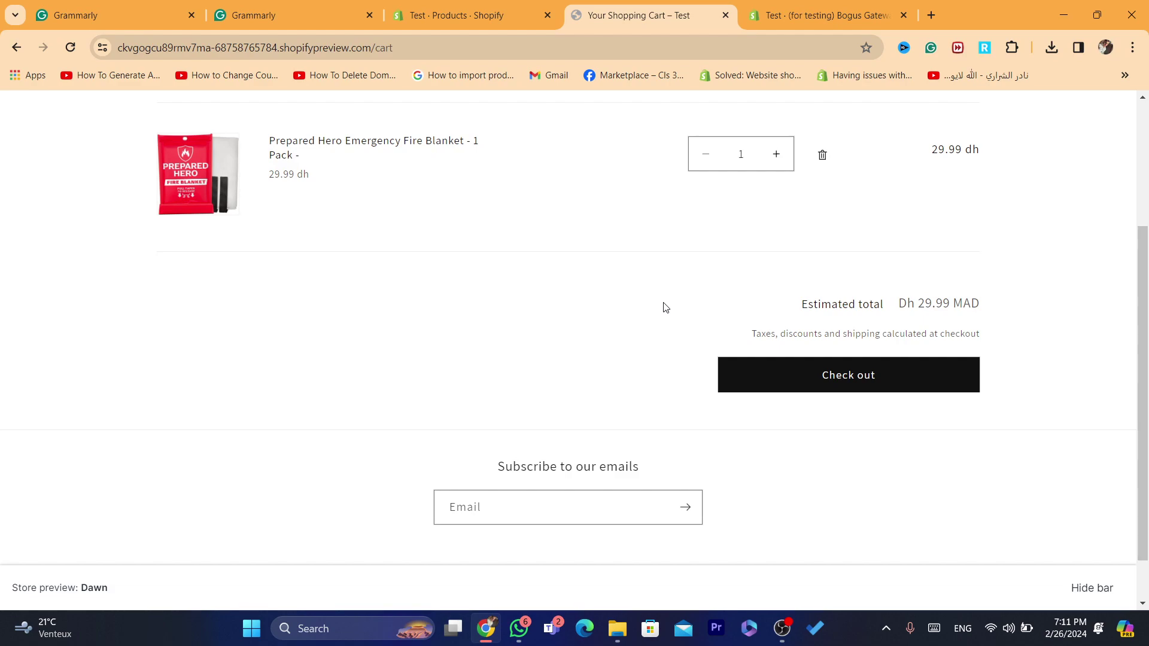
drag(731, 325, 945, 331)
click(945, 329)
drag(815, 303, 987, 331)
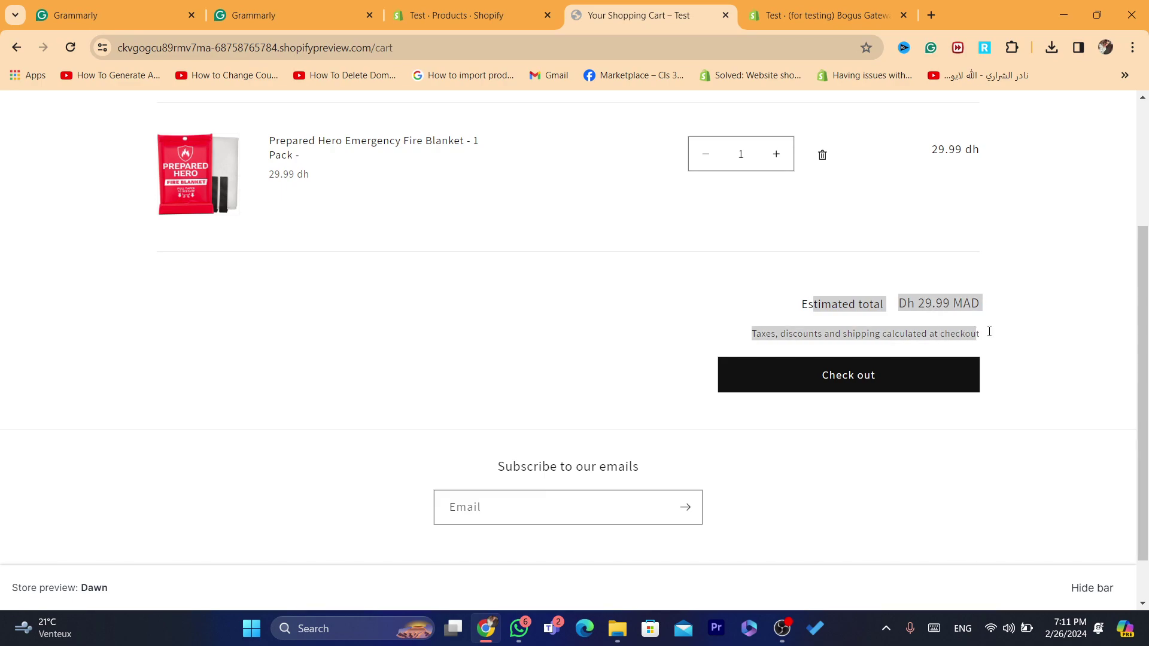
click(991, 335)
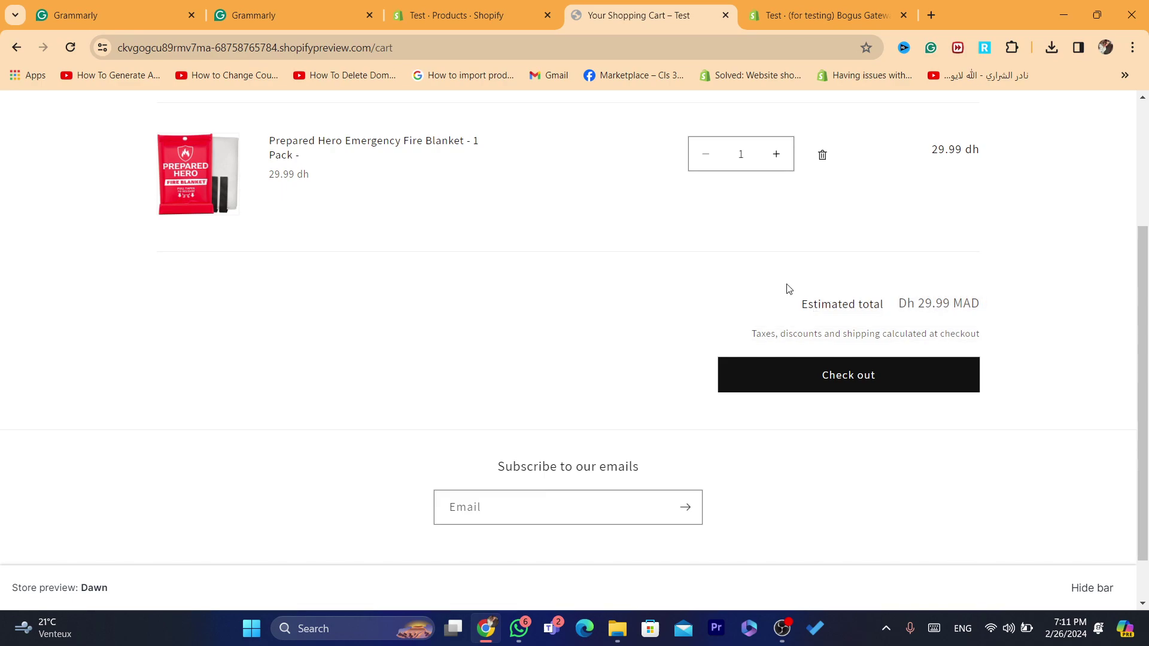
drag(796, 305, 1000, 353)
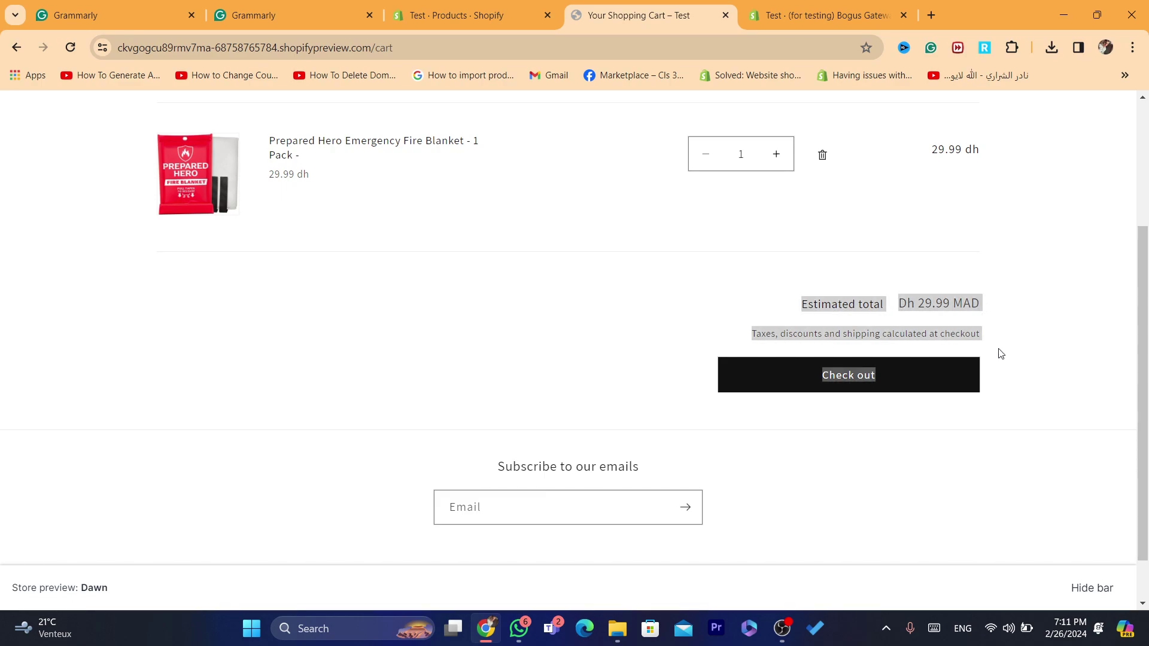
click(1000, 353)
Step: Attempt checkout, see the 'Checkout isn't available' page, and return to the admin Products tab
click(872, 375)
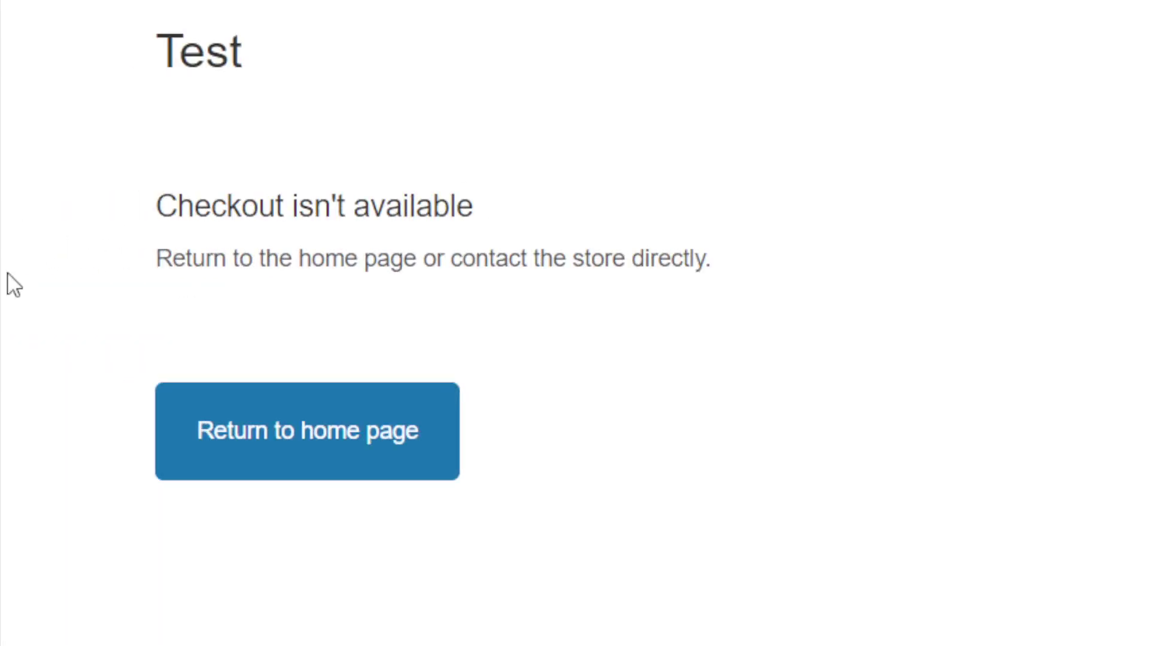
drag(12, 296, 704, 266)
drag(149, 191, 985, 309)
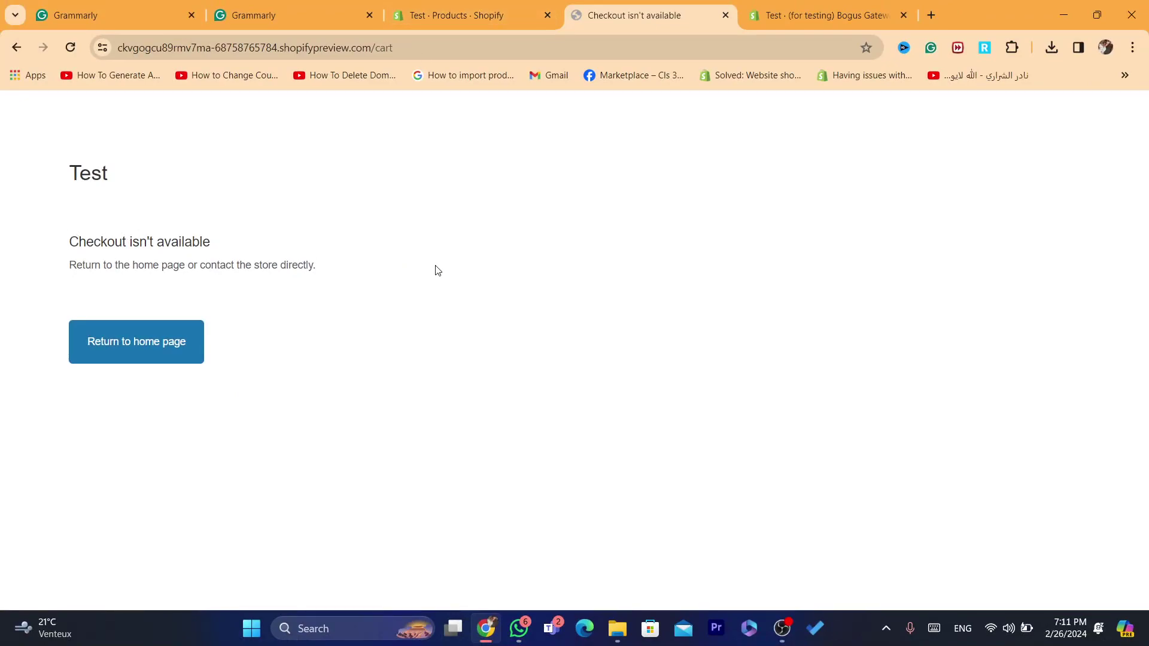
drag(316, 276, 69, 252)
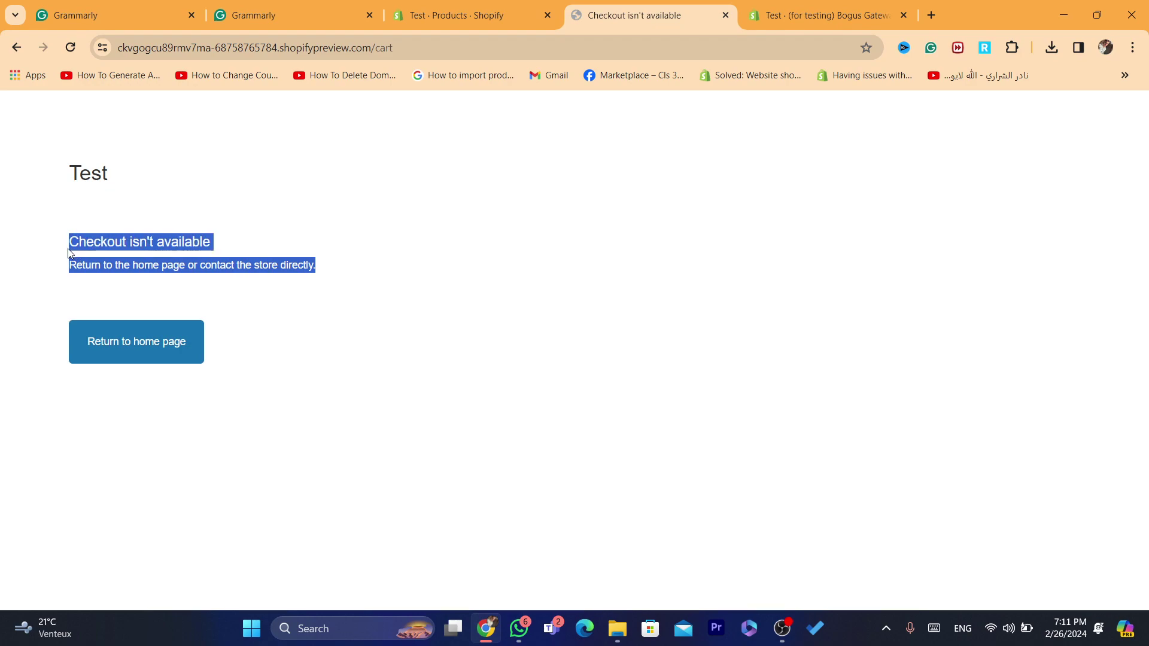
double_click(67, 242)
shift+click(421, 277)
click(421, 277)
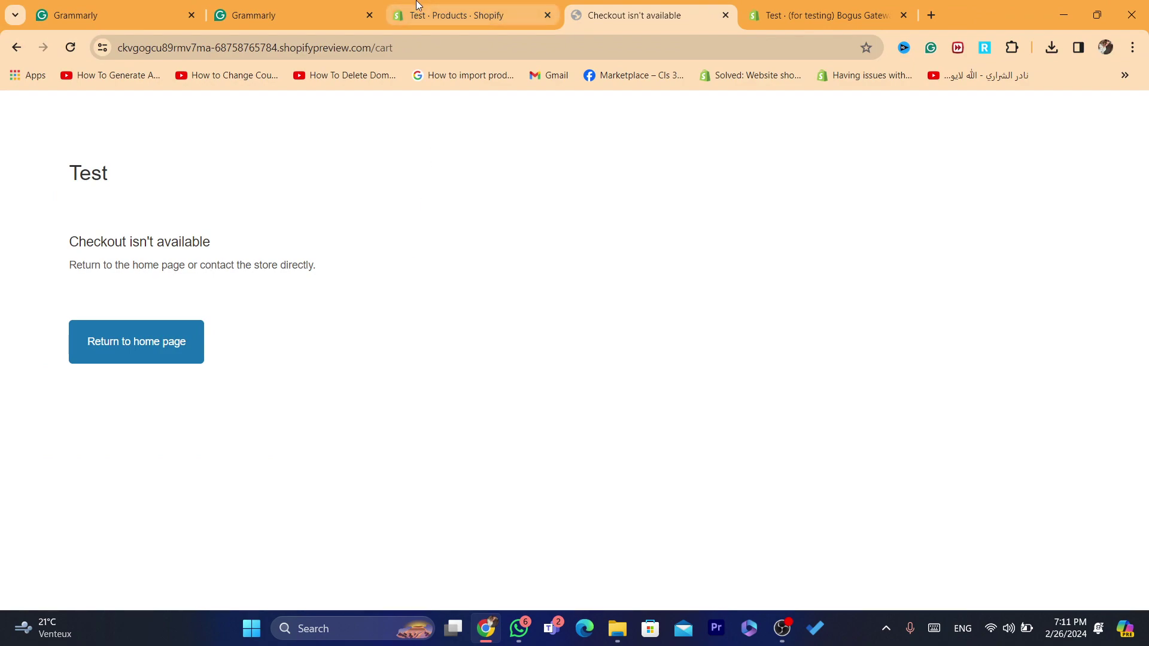
click(445, 14)
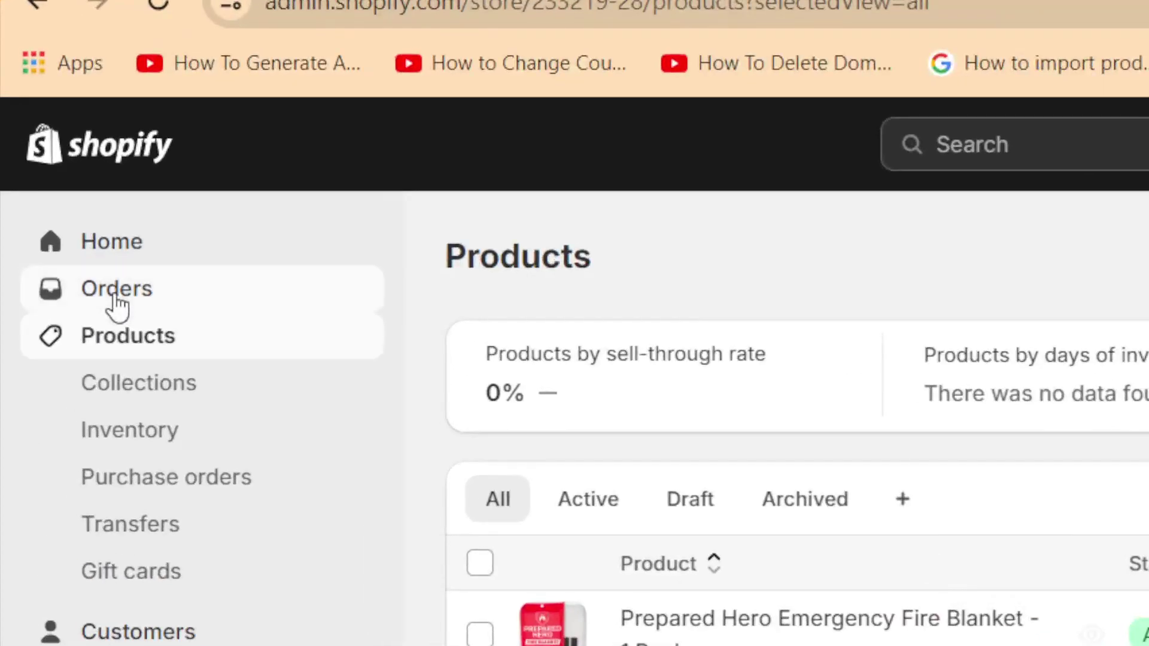
Step: Open the Test store's Orders page, which shows 0 total orders
click(51, 177)
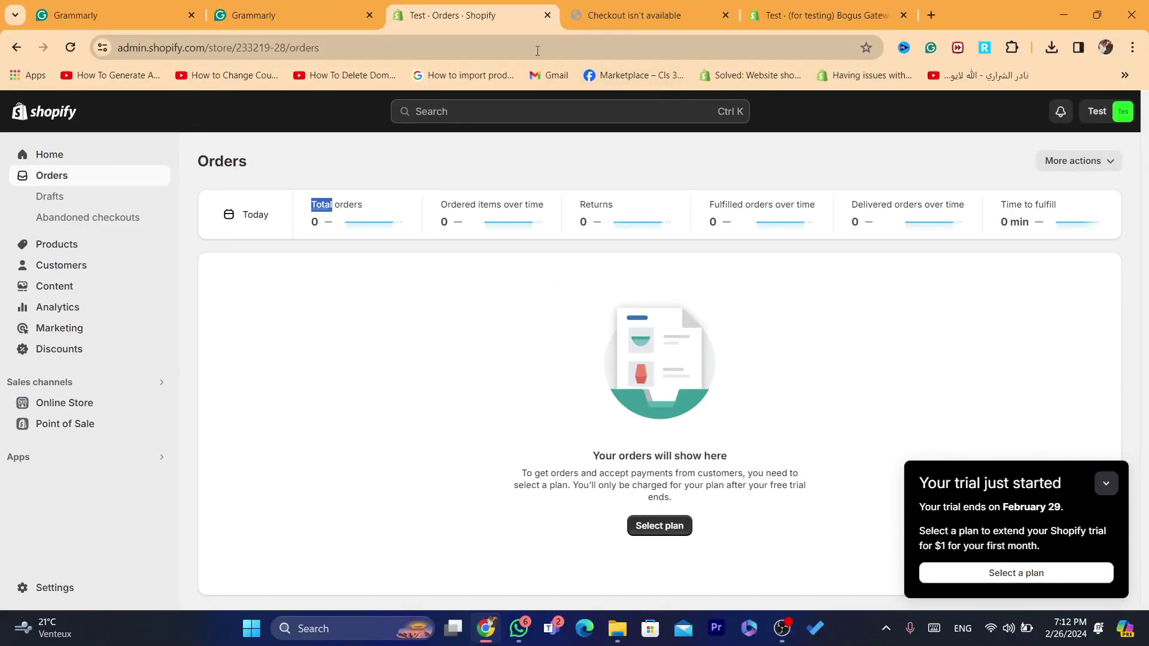
click(537, 51)
click(520, 401)
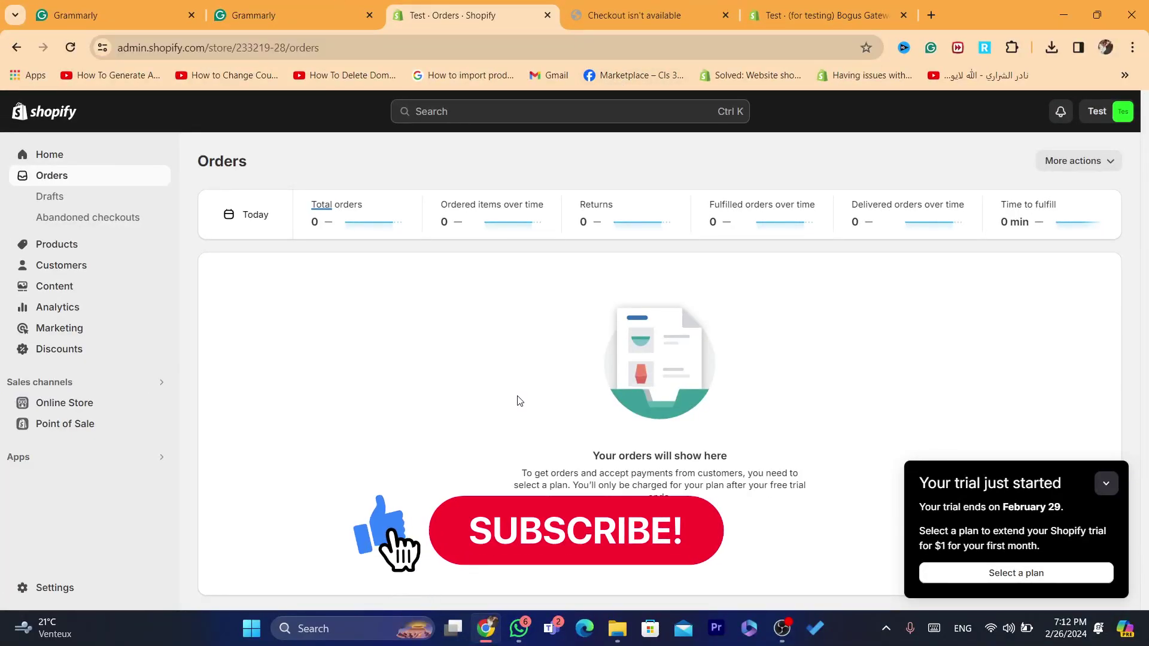